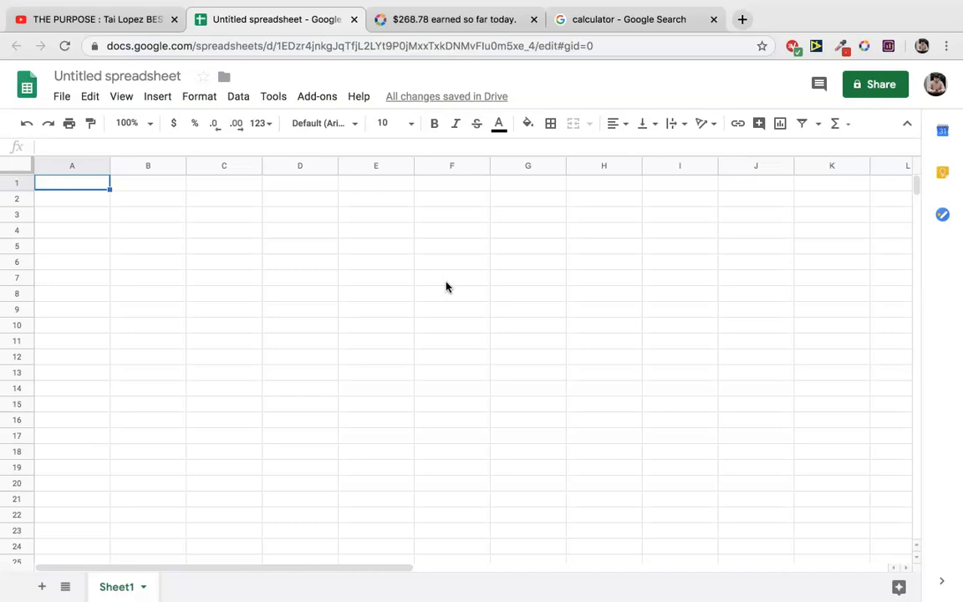
Switch to the Book Report page and select the entire Details by Book table for copying, from its header through the last row.
{"action": "left_click", "coordinate": [445, 23]}
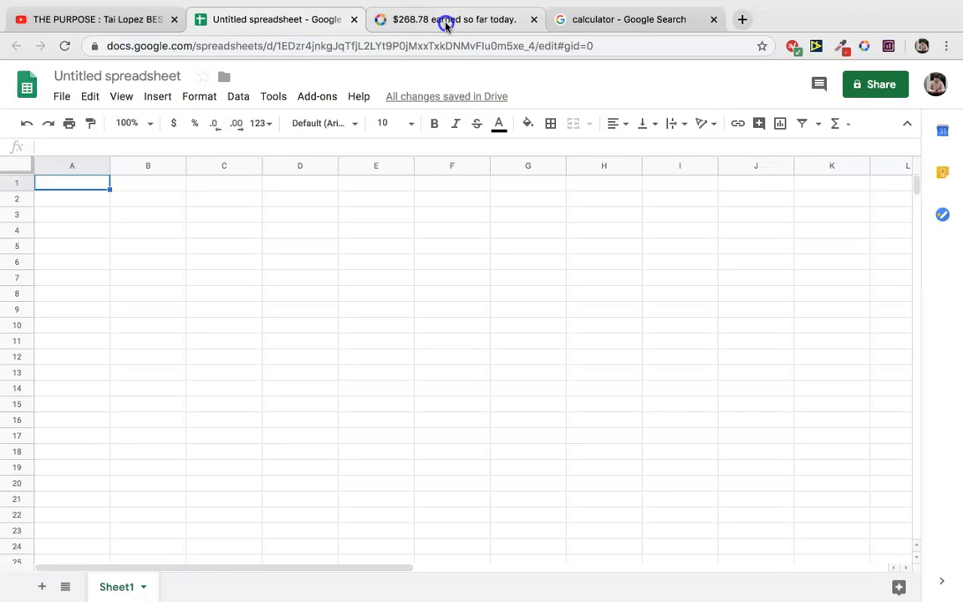
{"action": "left_click", "coordinate": [445, 23]}
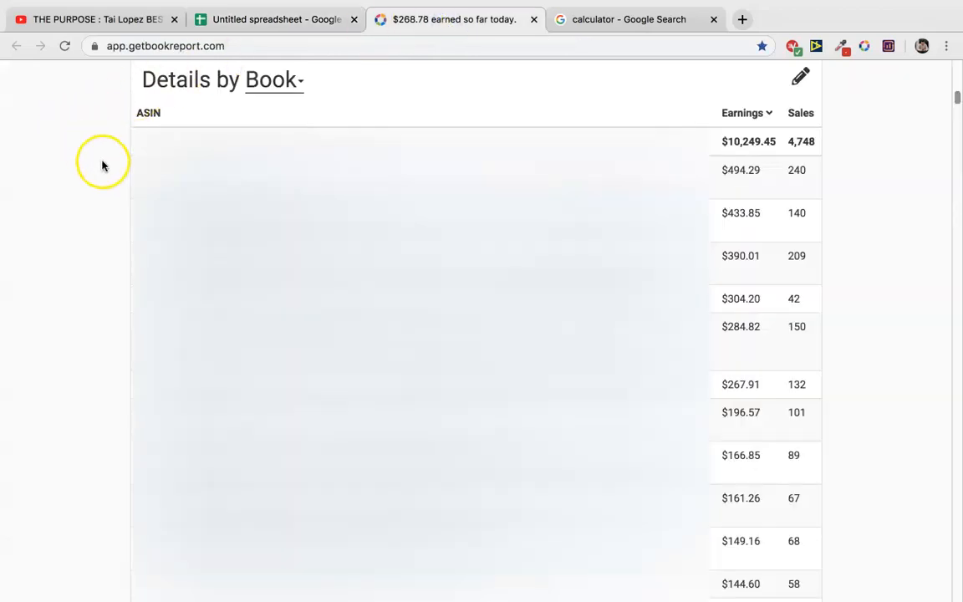
{"action": "left_click_drag", "start_coordinate": [120, 171], "coordinate": [882, 520]}
{"action": "scroll", "coordinate": [847, 344], "scroll_direction": "down", "scroll_amount": 20}
{"action": "scroll", "coordinate": [847, 344], "scroll_direction": "down", "scroll_amount": 20}
{"action": "scroll", "coordinate": [847, 344], "scroll_direction": "down", "scroll_amount": 20}
{"action": "scroll", "coordinate": [847, 344], "scroll_direction": "down", "scroll_amount": 20}
{"action": "scroll", "coordinate": [847, 343], "scroll_direction": "down", "scroll_amount": 20}
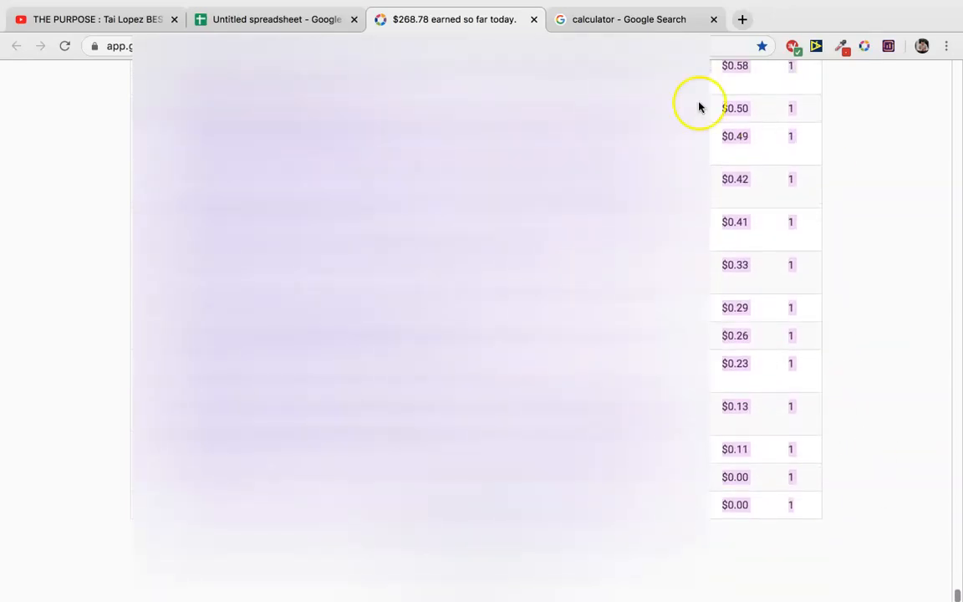
Paste the copied book earnings and sales table into the untitled spreadsheet starting at cell A1.
{"action": "left_click", "coordinate": [301, 19]}
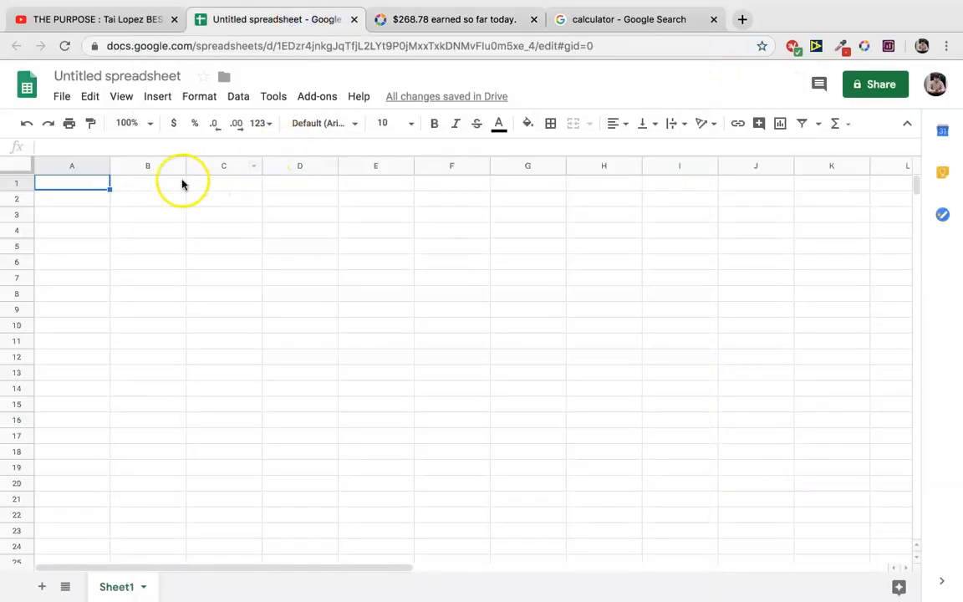
{"action": "left_click", "coordinate": [138, 185]}
{"action": "left_click", "coordinate": [82, 189]}
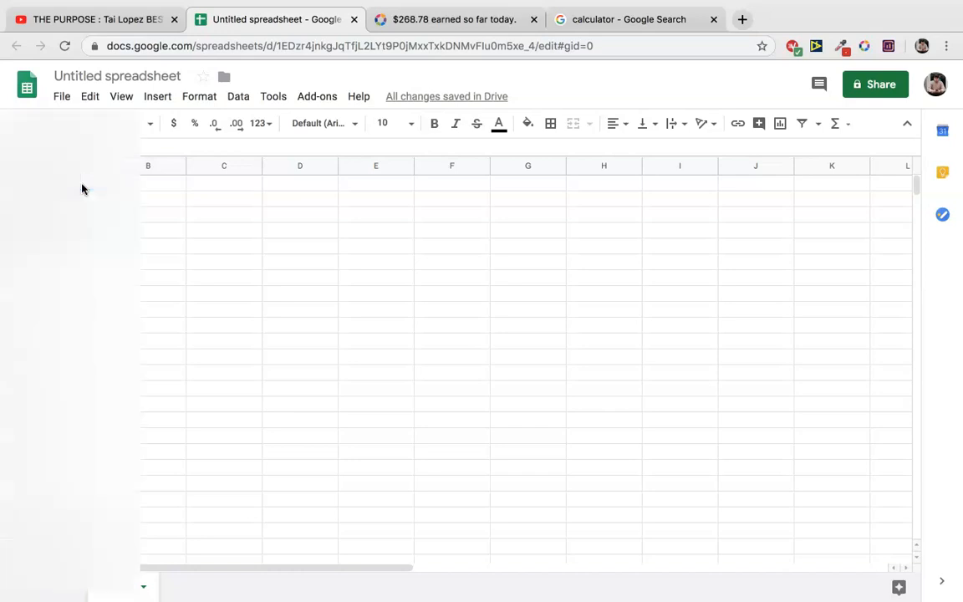
{"action": "key", "text": "super+v"}
{"action": "scroll", "coordinate": [280, 255], "scroll_direction": "right", "scroll_amount": 1}
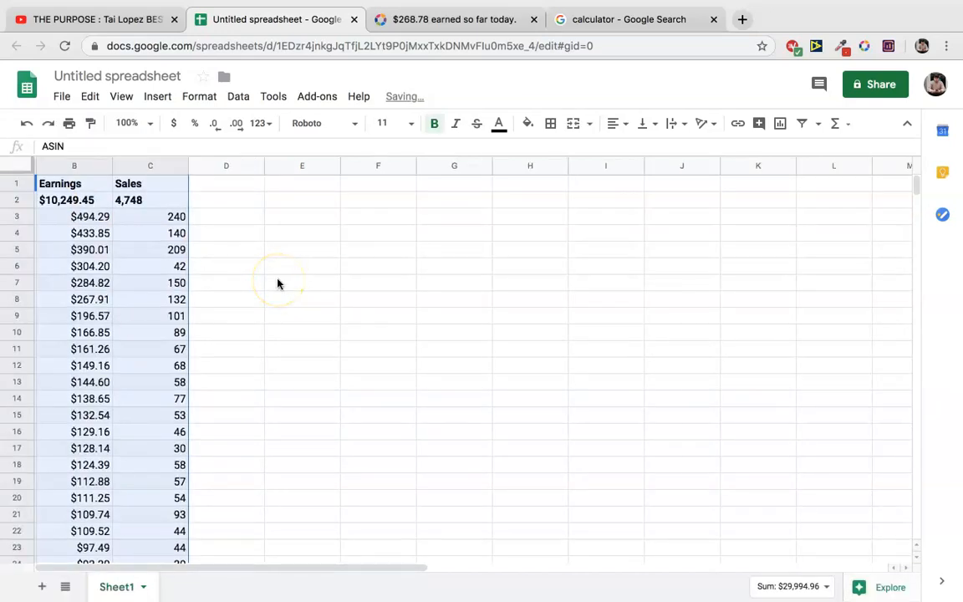
{"action": "left_click", "coordinate": [278, 285]}
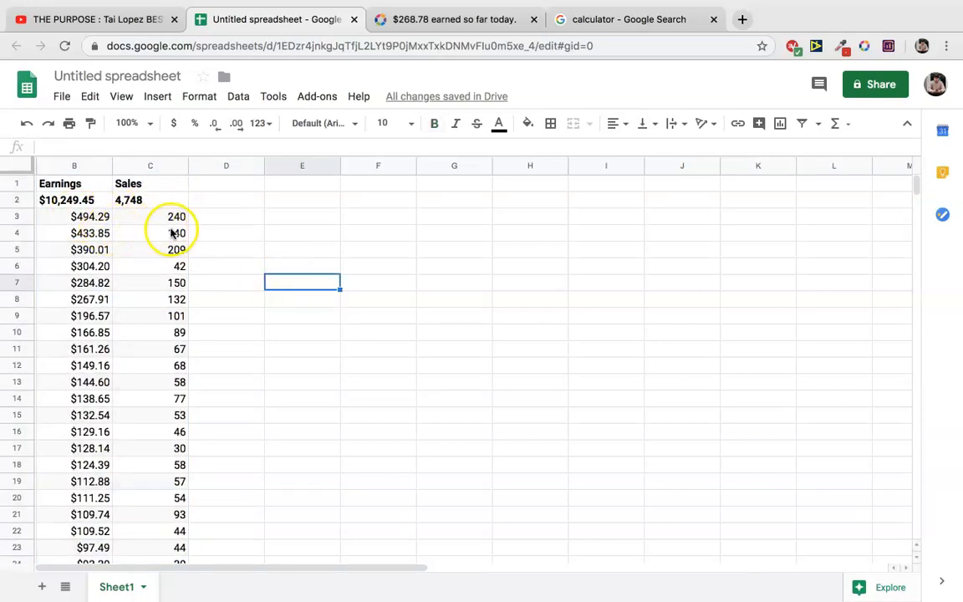
Check the last row of the pasted earnings table to determine how many books it lists.
{"action": "left_click", "coordinate": [347, 233]}
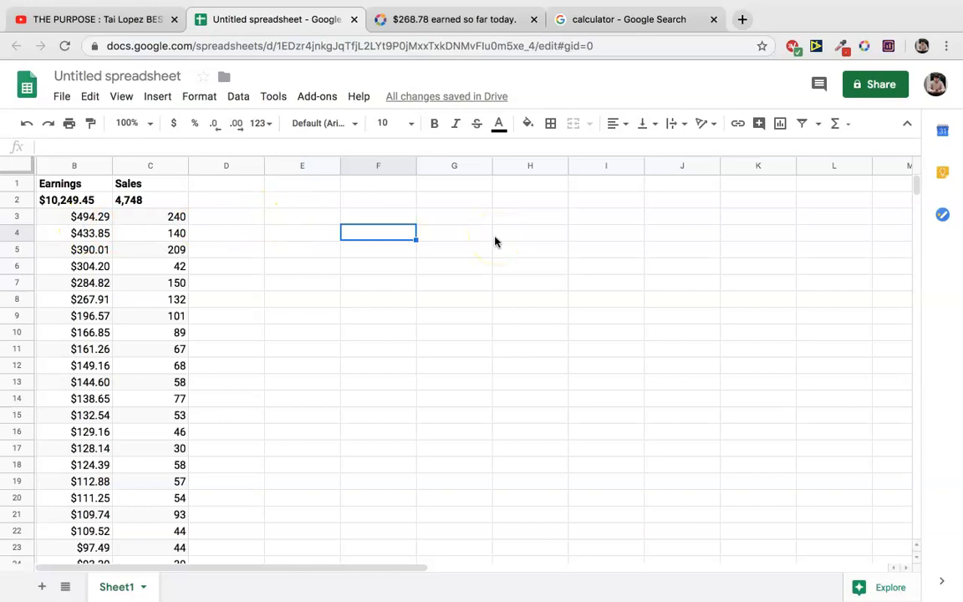
{"action": "left_click", "coordinate": [282, 185]}
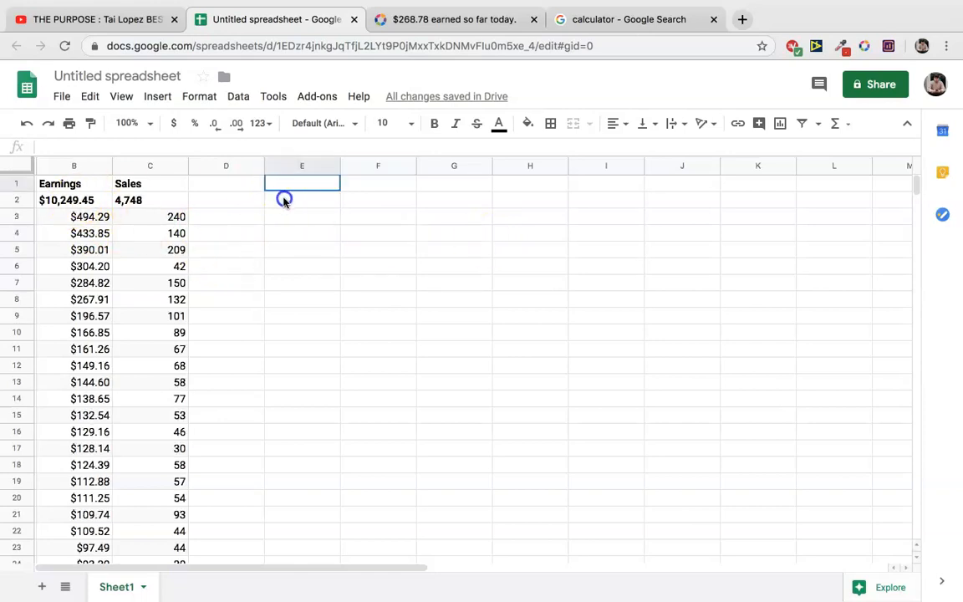
{"action": "left_click", "coordinate": [372, 218]}
{"action": "left_click_drag", "start_coordinate": [915, 188], "coordinate": [929, 391]}
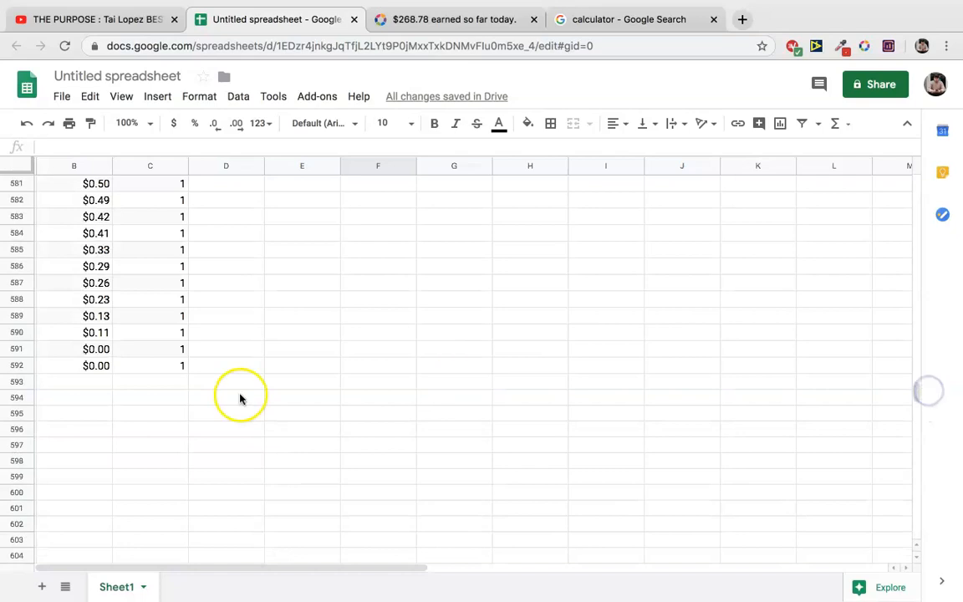
{"action": "left_click", "coordinate": [73, 364]}
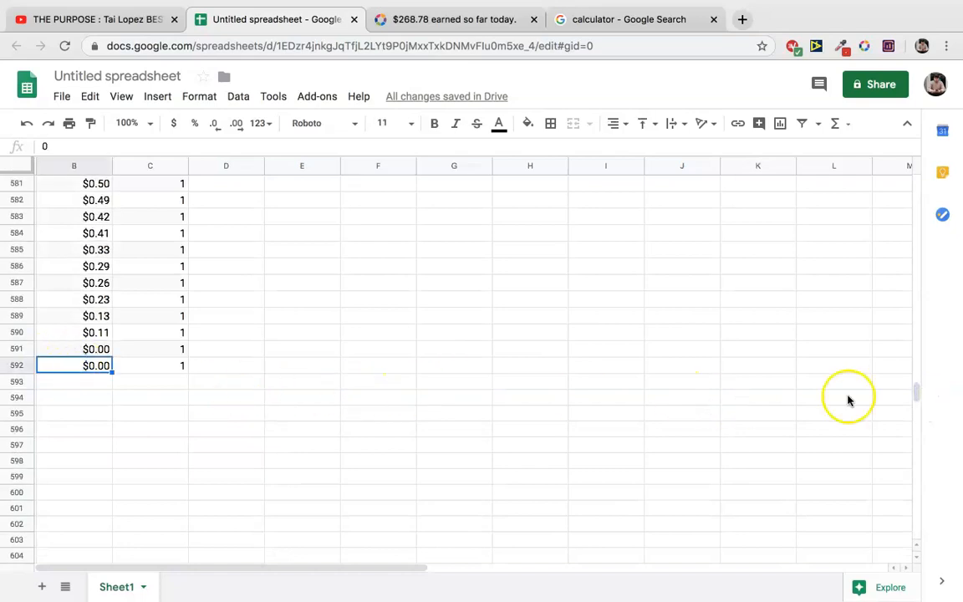
{"action": "left_click_drag", "start_coordinate": [914, 391], "coordinate": [920, 167]}
{"action": "left_click", "coordinate": [388, 324]}
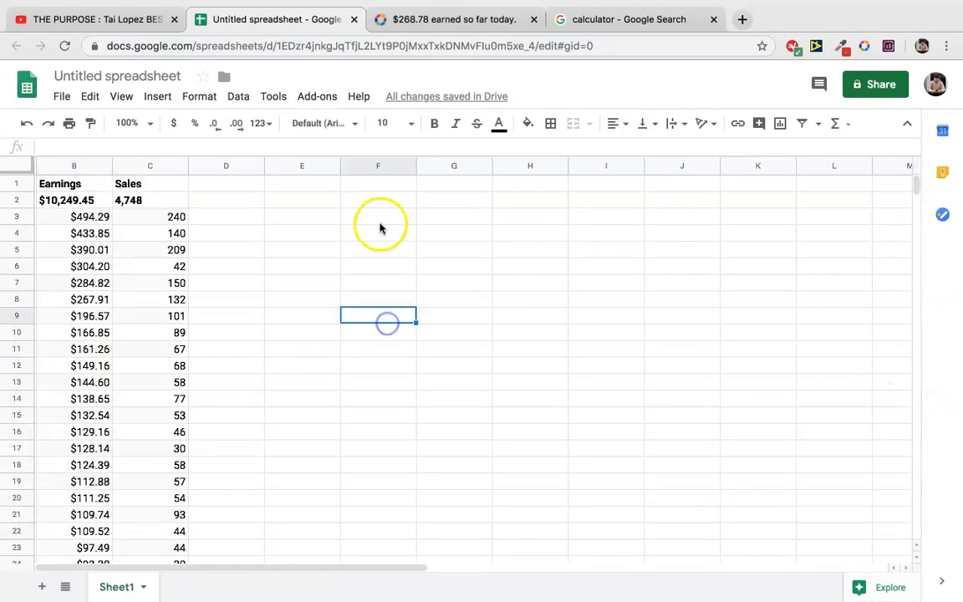
Enter 590 in cell F3 and 1430 in cell H3.
{"action": "left_click", "coordinate": [380, 218]}
{"action": "type", "text": "590"}
{"action": "key", "text": "Tab"}
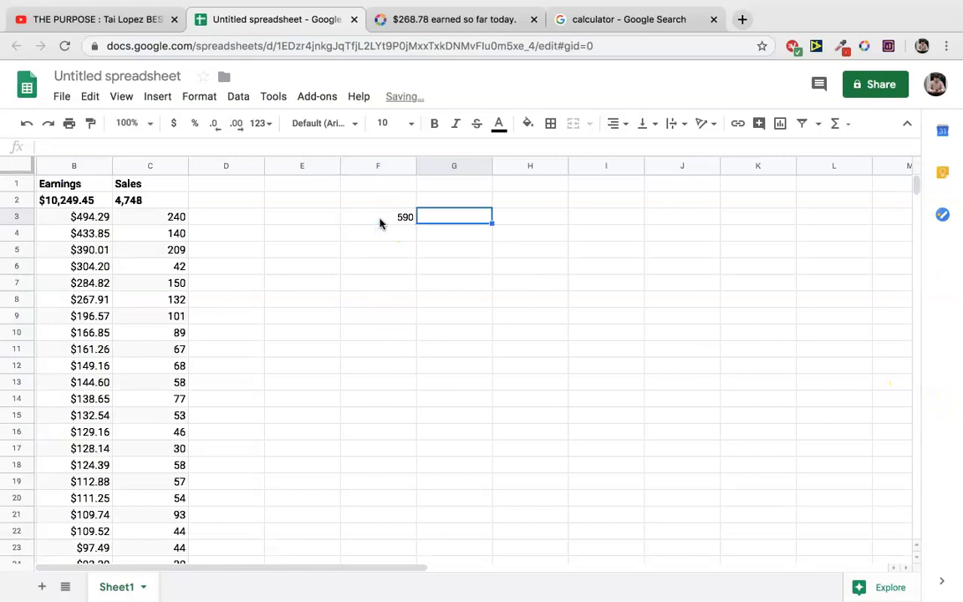
{"action": "left_click", "coordinate": [515, 224]}
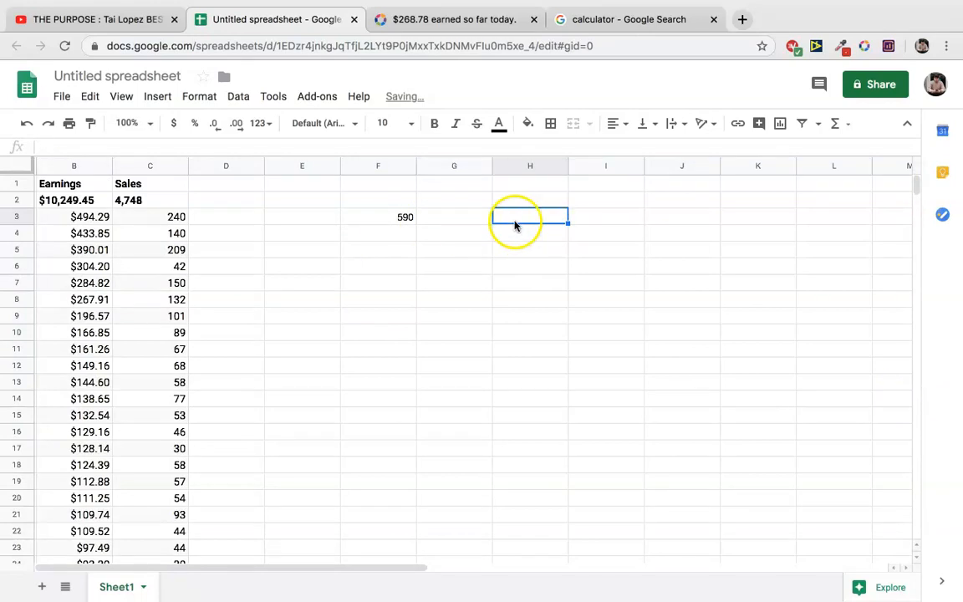
{"action": "type", "text": "1430"}
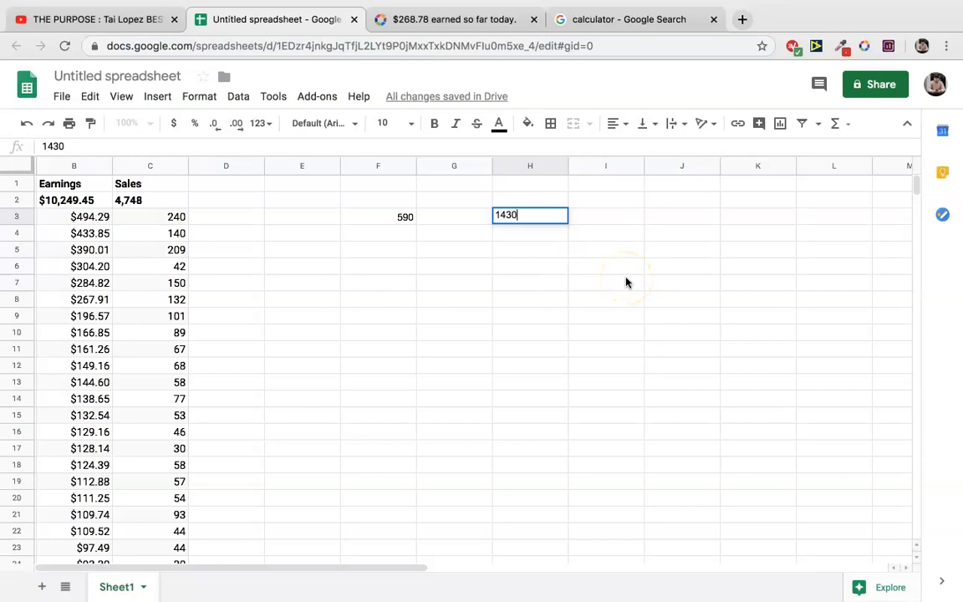
{"action": "key", "text": "Return"}
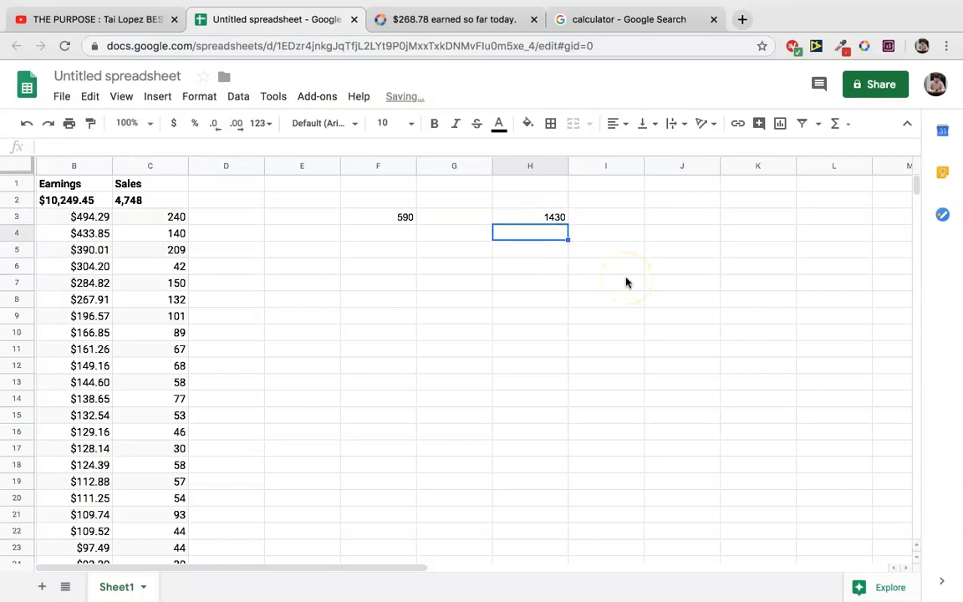
{"action": "key", "text": "Left"}
{"action": "key", "text": "Up"}
{"action": "key", "text": "Left"}
{"action": "key", "text": "Down"}
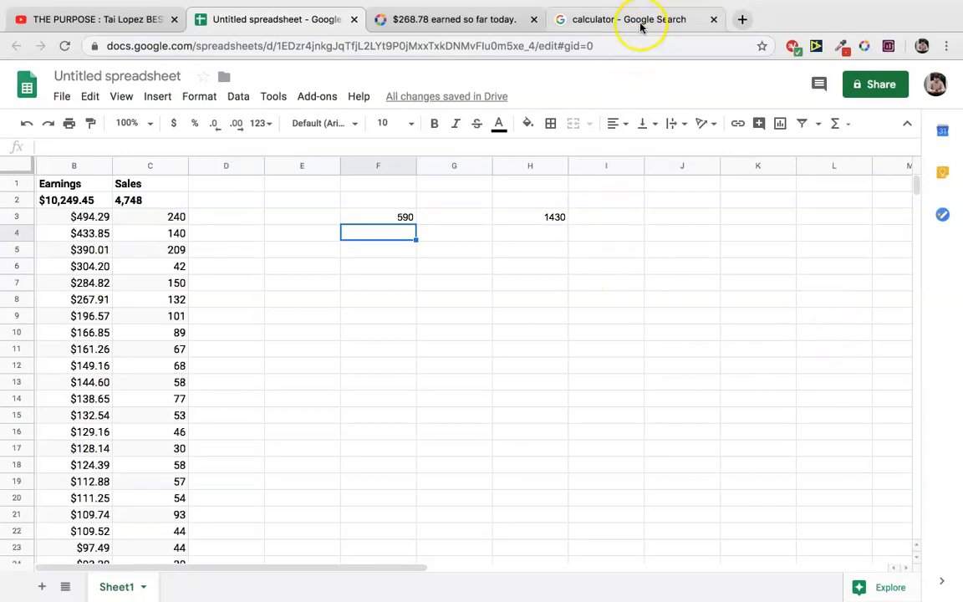
Calculate =590/1430 in cell H5 and format the result as a percentage.
{"action": "left_click", "coordinate": [495, 252]}
{"action": "type", "text": "=590/"}
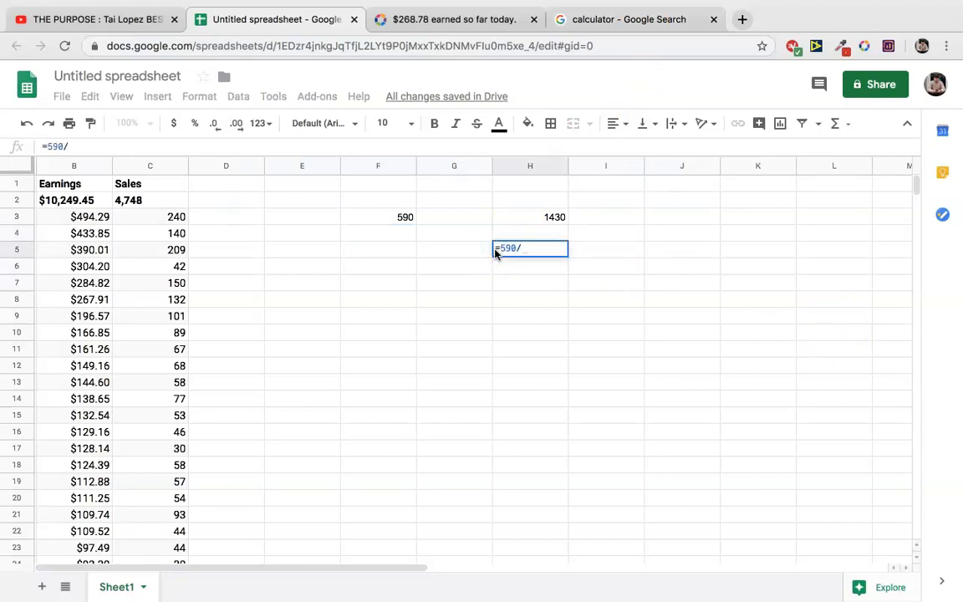
{"action": "type", "text": "1430"}
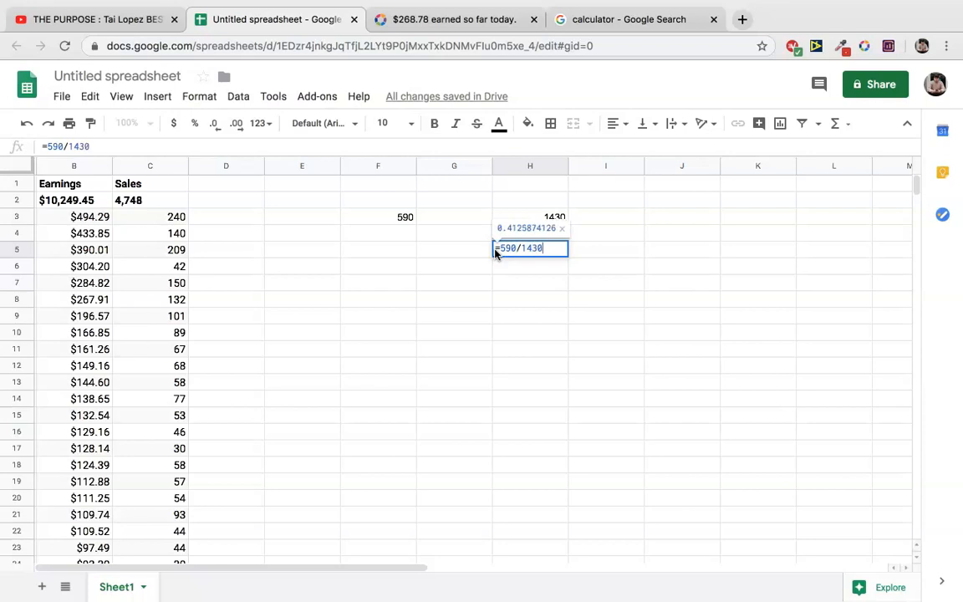
{"action": "key", "text": "Return"}
{"action": "left_click", "coordinate": [554, 249]}
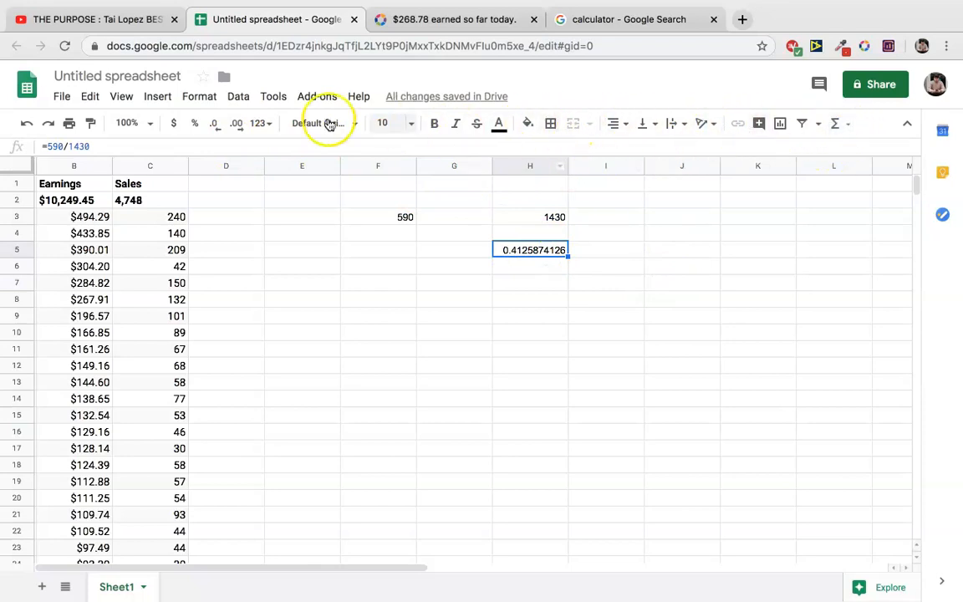
{"action": "left_click", "coordinate": [194, 124]}
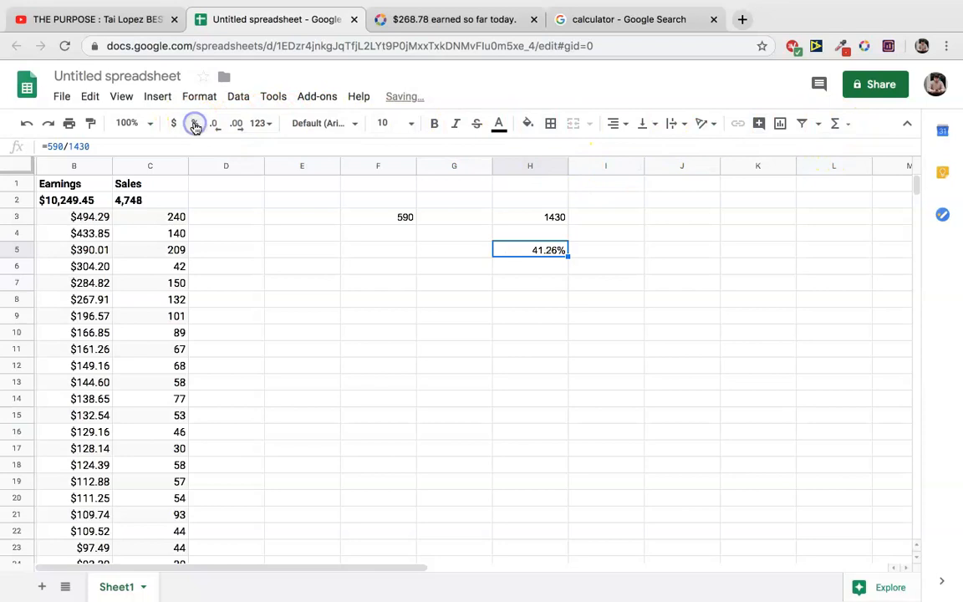
{"action": "left_click", "coordinate": [596, 266]}
{"action": "left_click", "coordinate": [595, 251]}
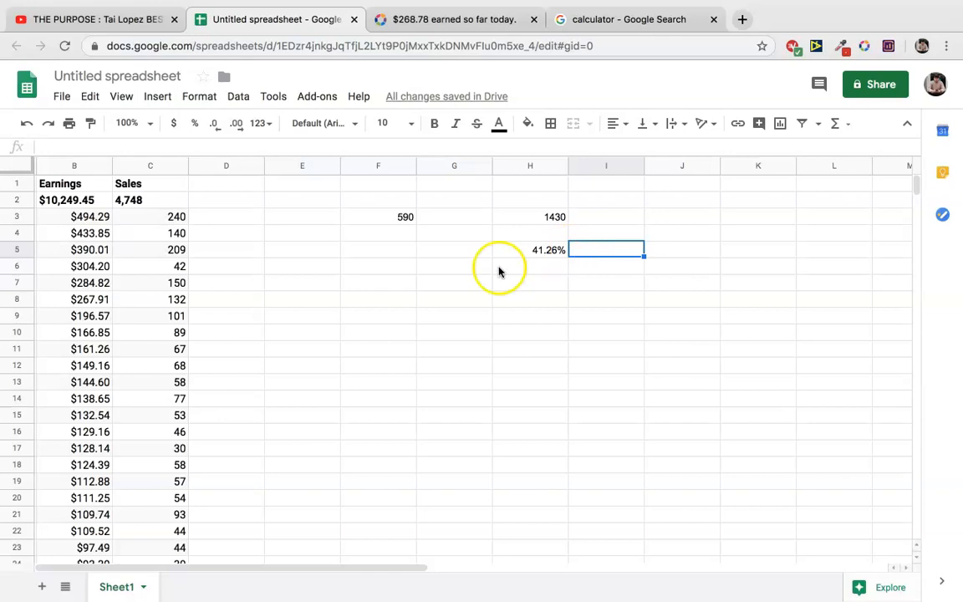
{"action": "left_click", "coordinate": [649, 266]}
{"action": "left_click", "coordinate": [624, 266]}
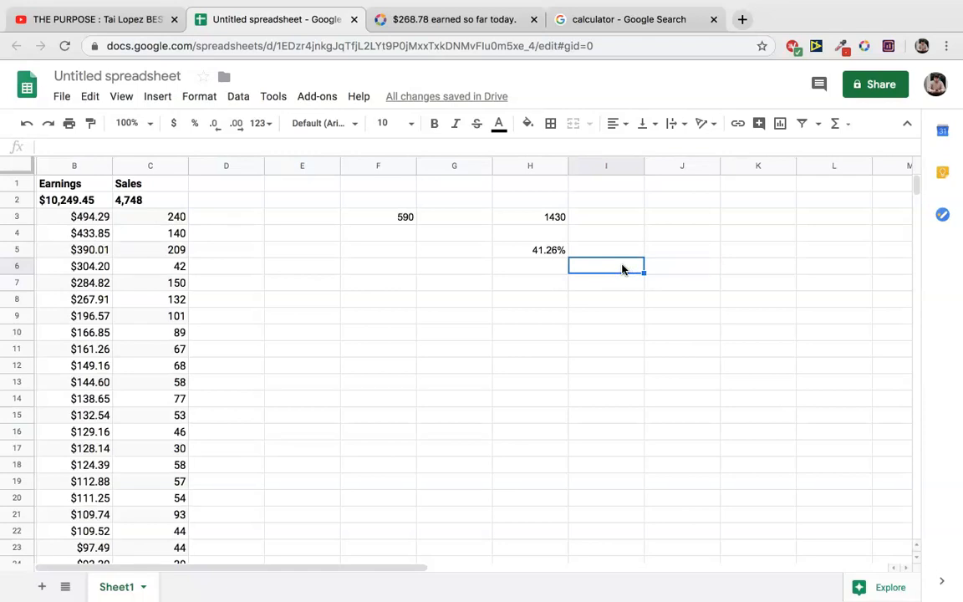
{"action": "left_click", "coordinate": [556, 271]}
{"action": "left_click", "coordinate": [606, 250]}
{"action": "left_click", "coordinate": [617, 233]}
{"action": "left_click", "coordinate": [622, 253]}
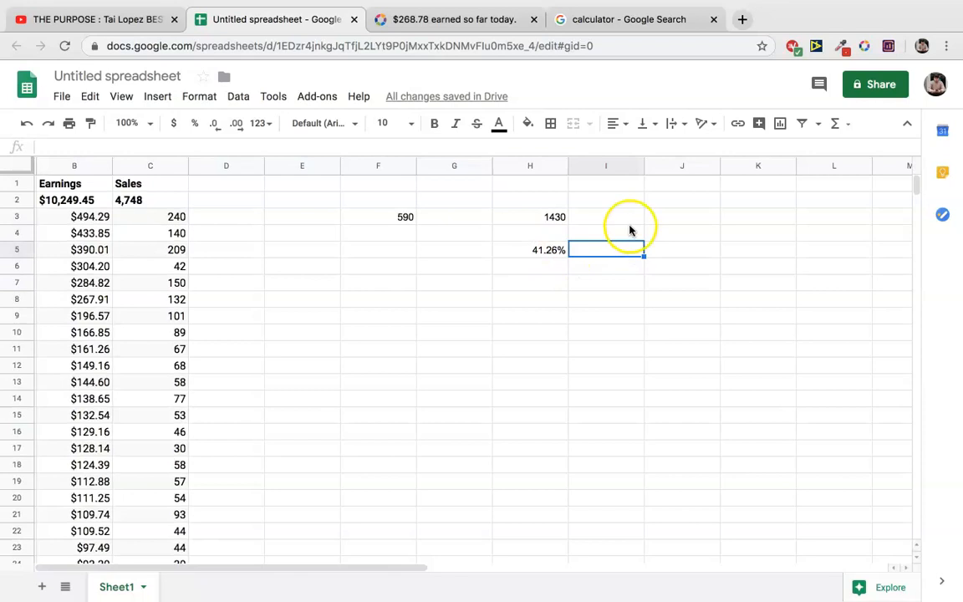
{"action": "left_click", "coordinate": [630, 231]}
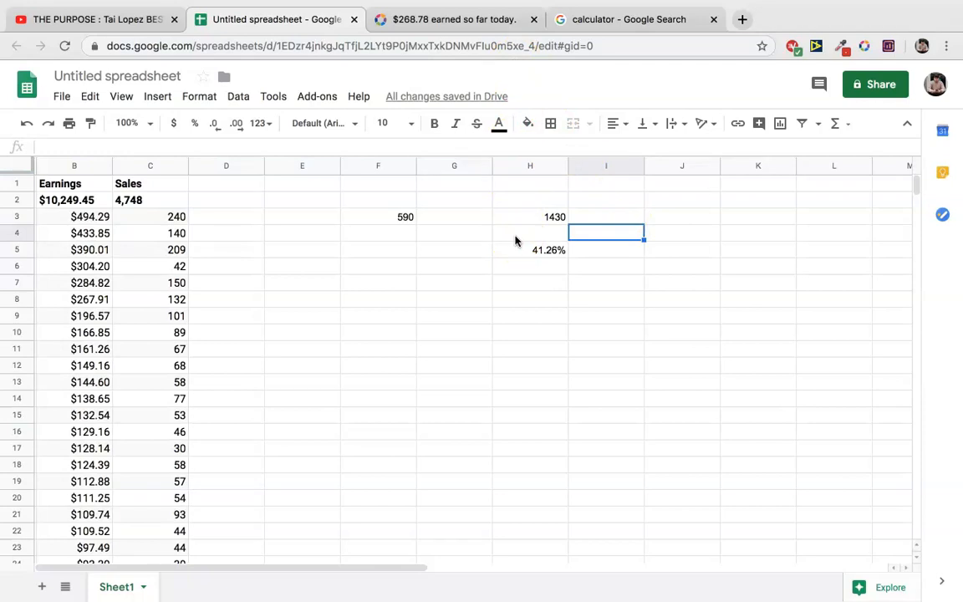
{"action": "scroll", "coordinate": [515, 241], "scroll_direction": "down", "scroll_amount": 20}
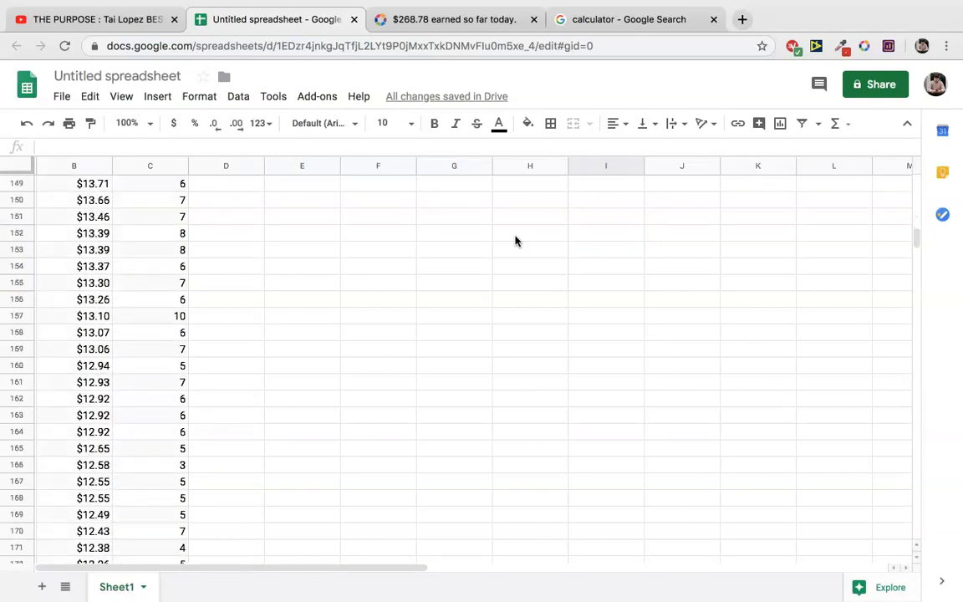
{"action": "scroll", "coordinate": [518, 242], "scroll_direction": "up", "scroll_amount": 20}
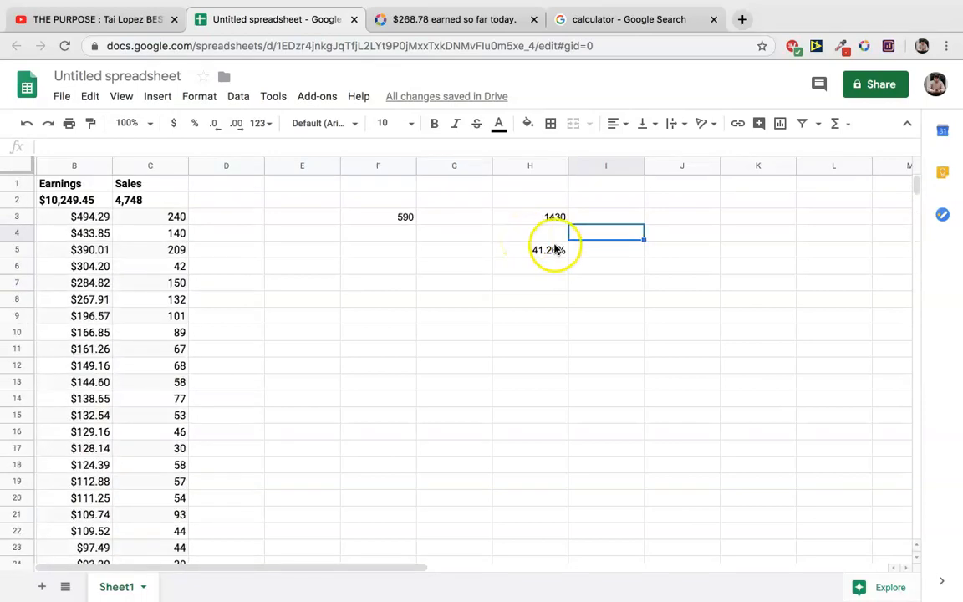
Select the calculated percentage in cell H5 for formatting.
{"action": "left_click", "coordinate": [552, 249]}
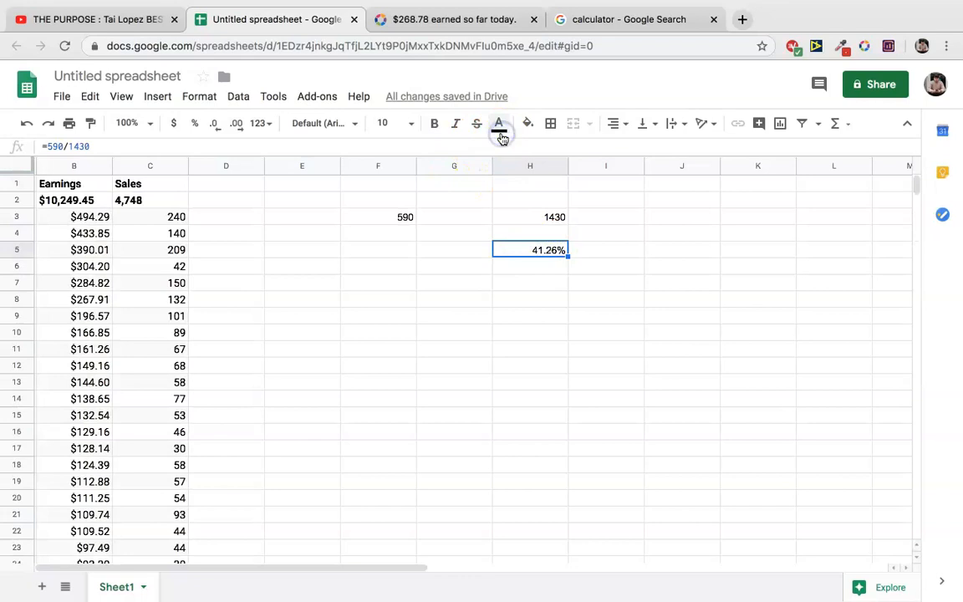